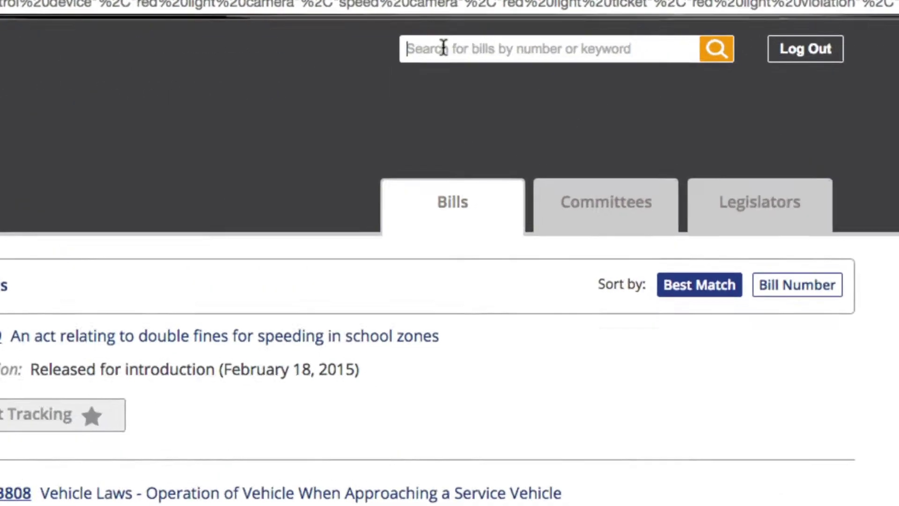
type("Speed")
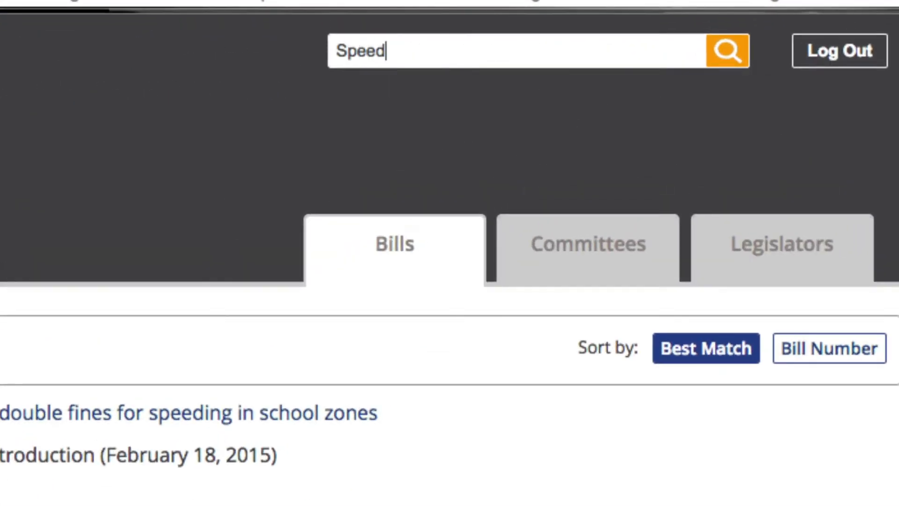
type(" OR Traffi")
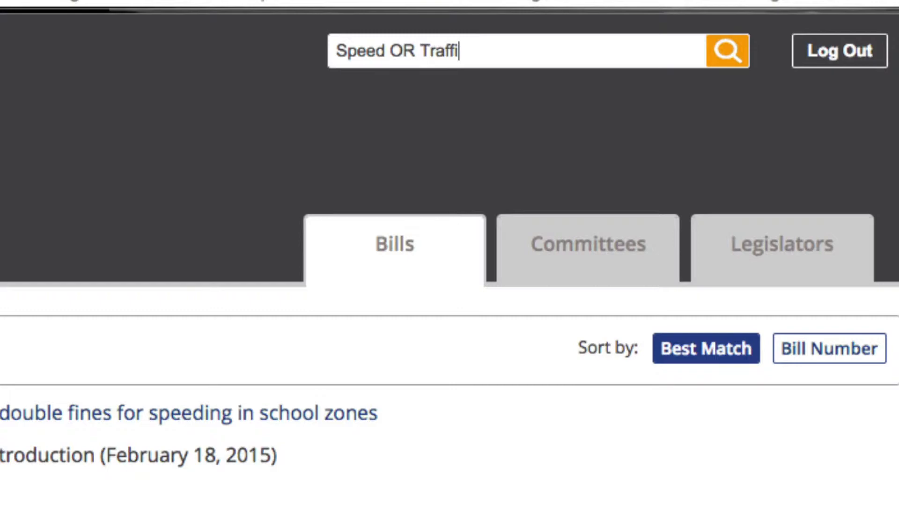
type("c OR Camera")
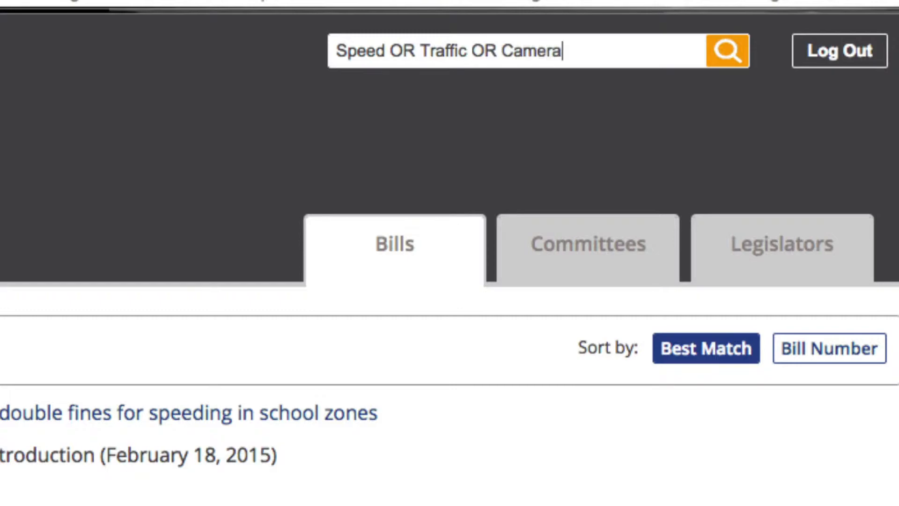
Run quick searches for Speed OR Traffic OR Camera and the exact phrase "Tax Credit".
left_click(727, 51)
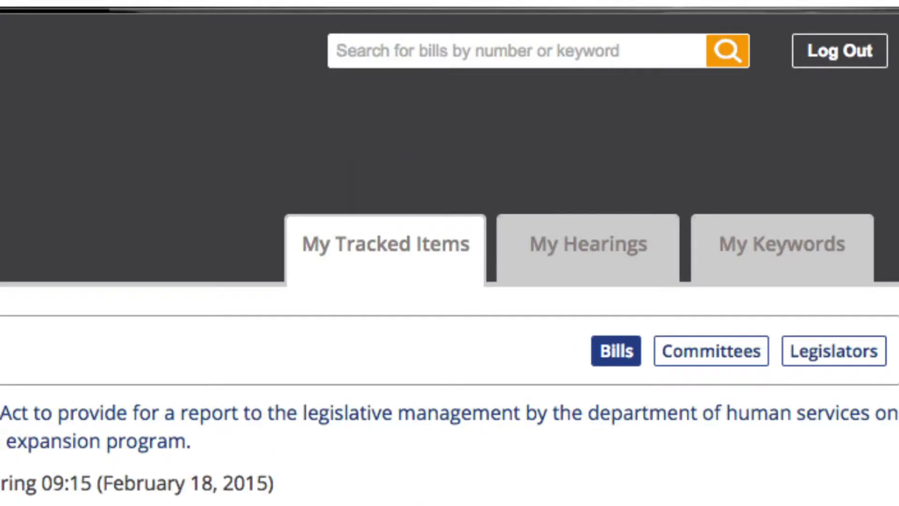
type("\"Tax Credit\"")
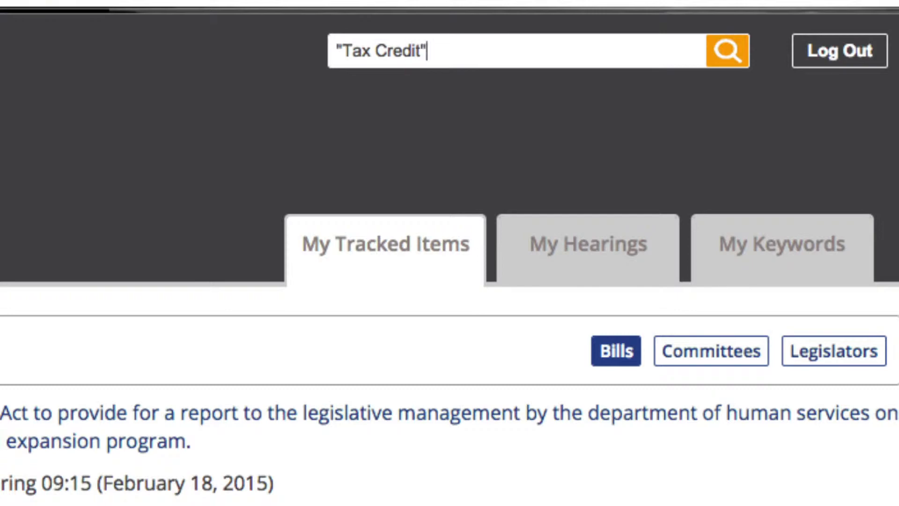
left_click(728, 41)
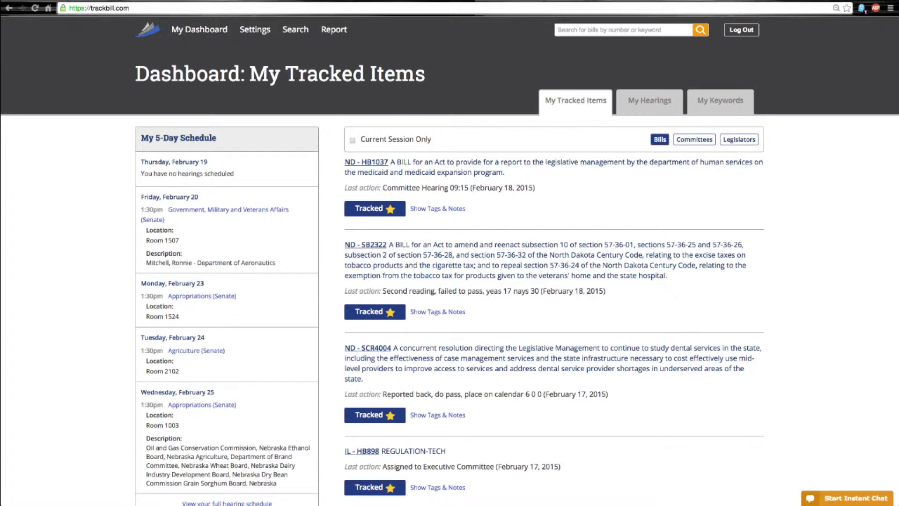
Choose Advanced Search from the Search menu in the top navigation.
left_click(301, 33)
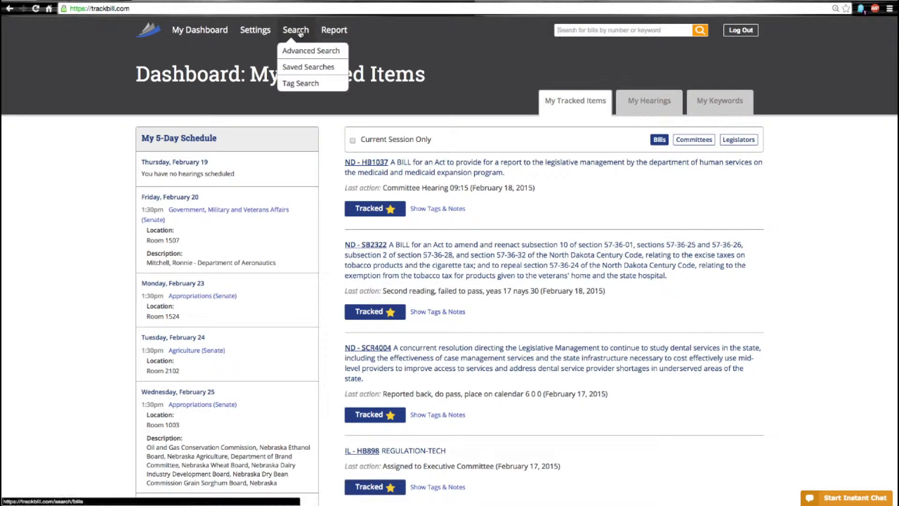
left_click(305, 53)
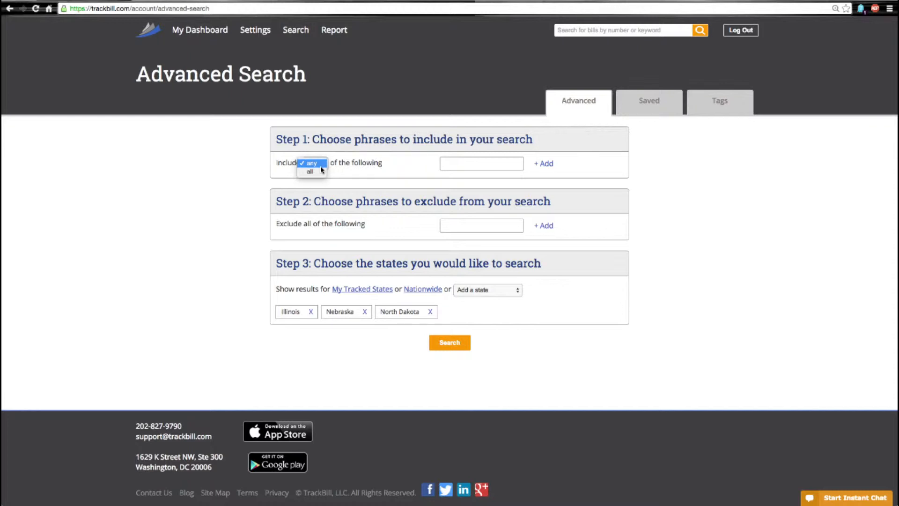
left_click(321, 167)
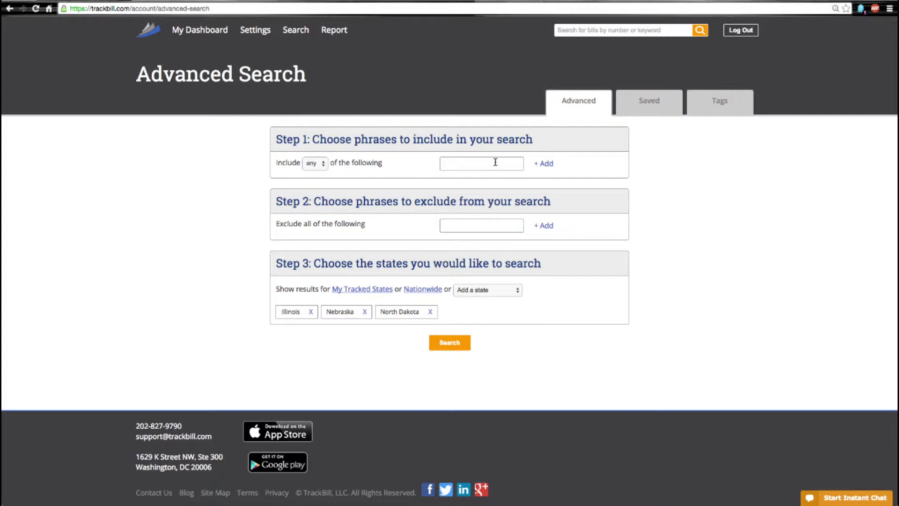
type("traffic c")
type("ontrop")
Add include phrases traffic control device, red light camera, speed camera, red light ticket, red light violation and speeding.
key("BackSpace")
type("l devi")
type("ce")
left_click(544, 164)
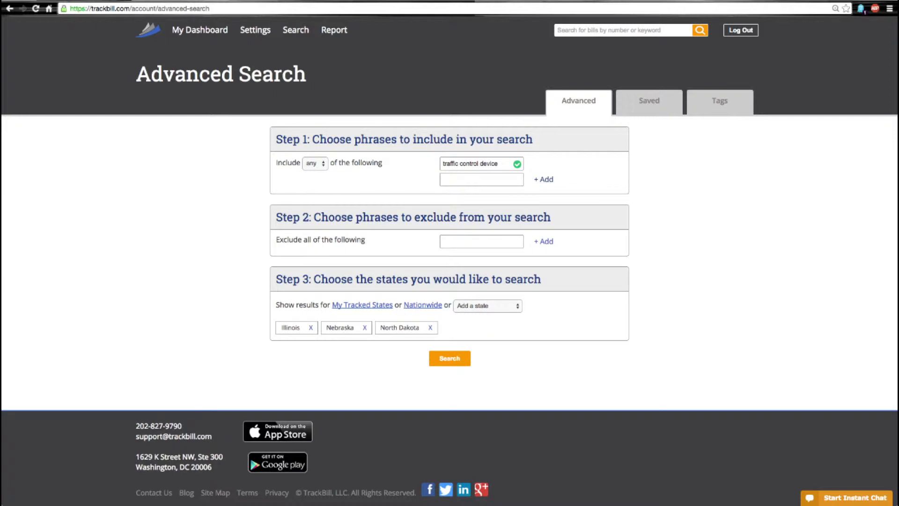
left_click(495, 178)
type("red")
type(" light camera")
key("Return")
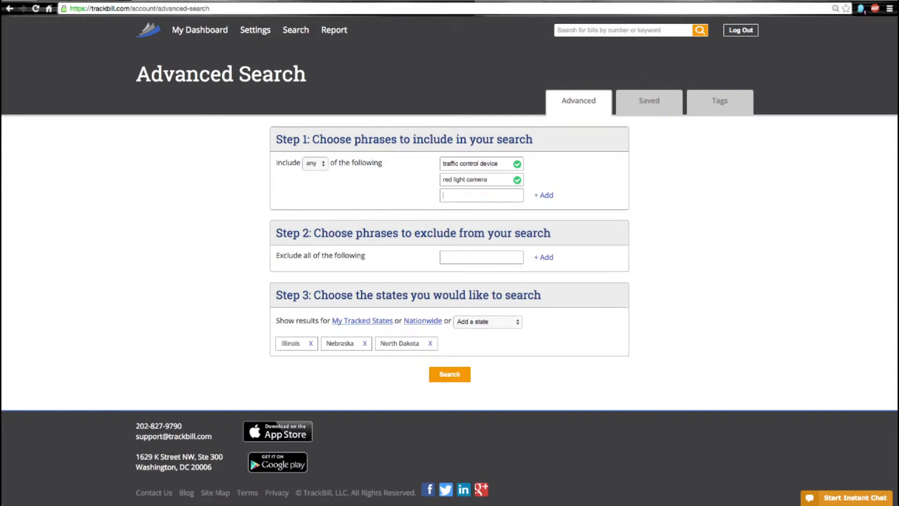
type("speed cam")
type("era")
key("Return")
type("red light ticket")
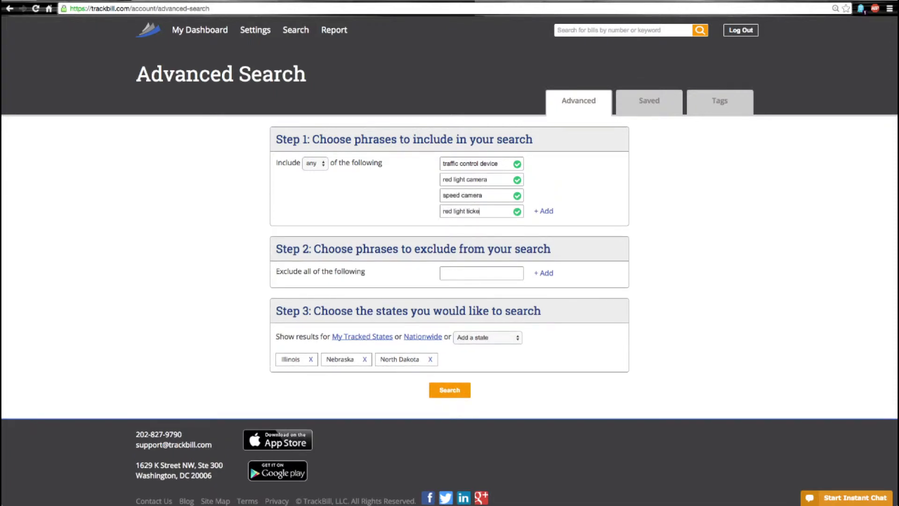
key("Return")
type("red light viola")
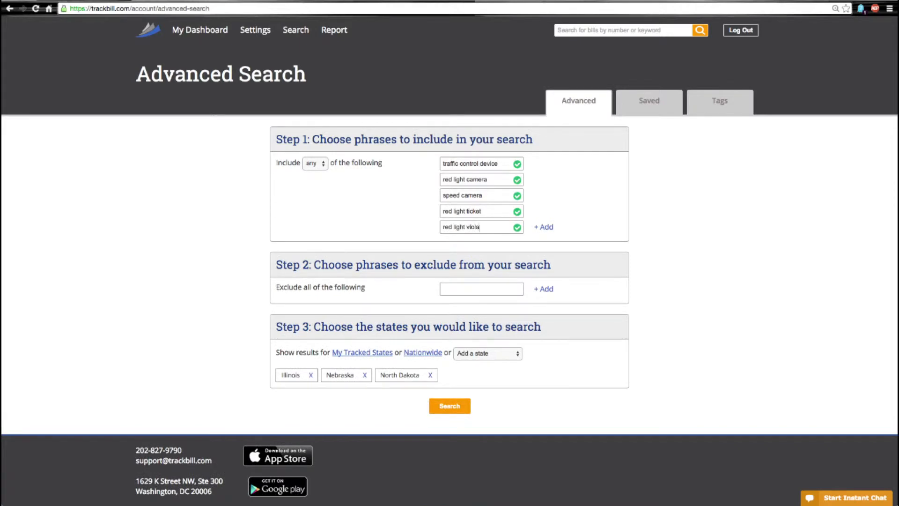
type("tion")
key("Return")
type("speeding")
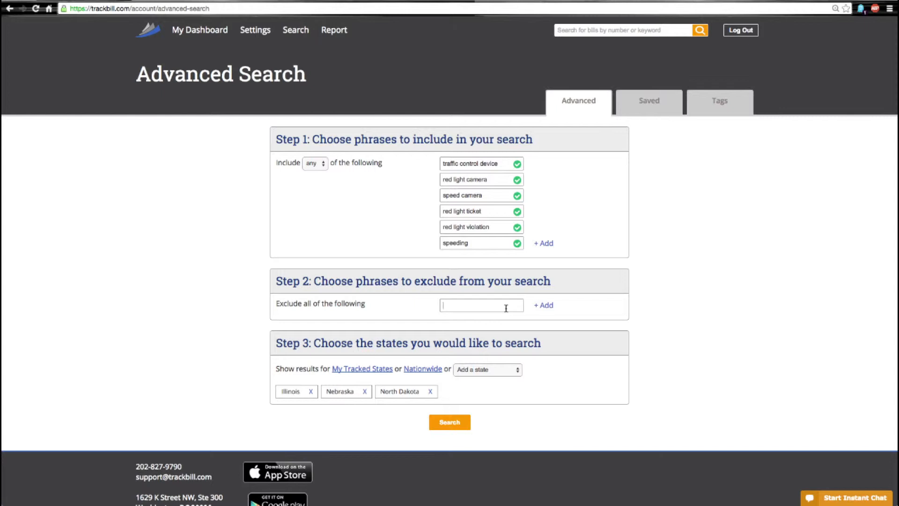
type("AAm")
Add Ambulance and Fire Truck as excluded phrases in Step 2.
key("BackSpace")
key("BackSpace")
type("m")
type("bulance")
key("Return")
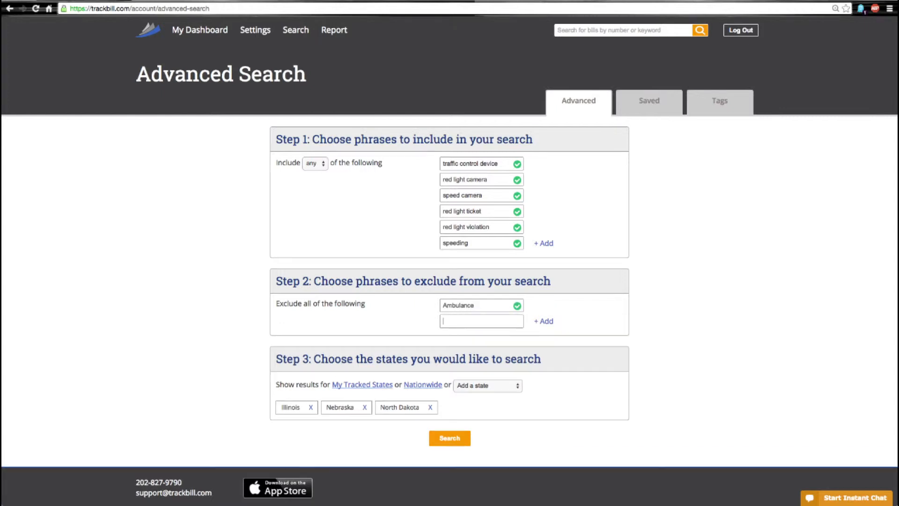
type("Fire truck")
key("Return")
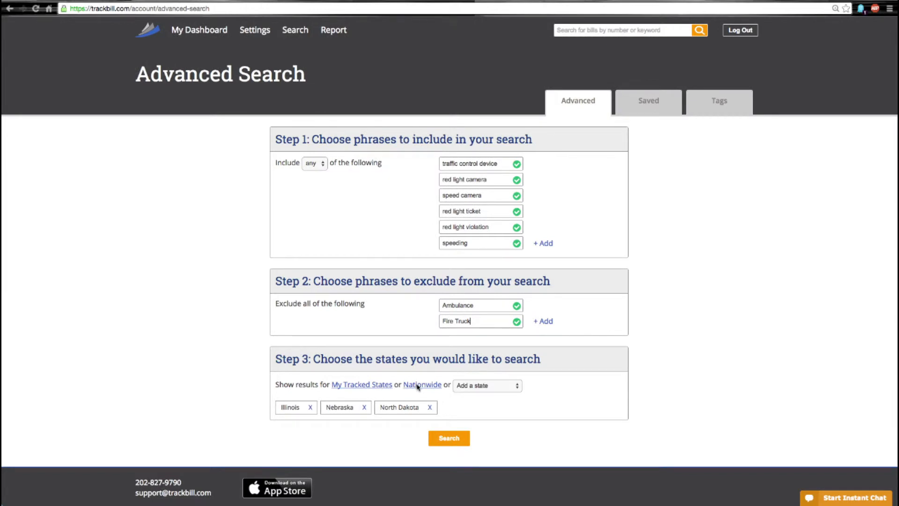
Add California, switch the states to Nationwide, and submit the advanced search.
left_click(518, 386)
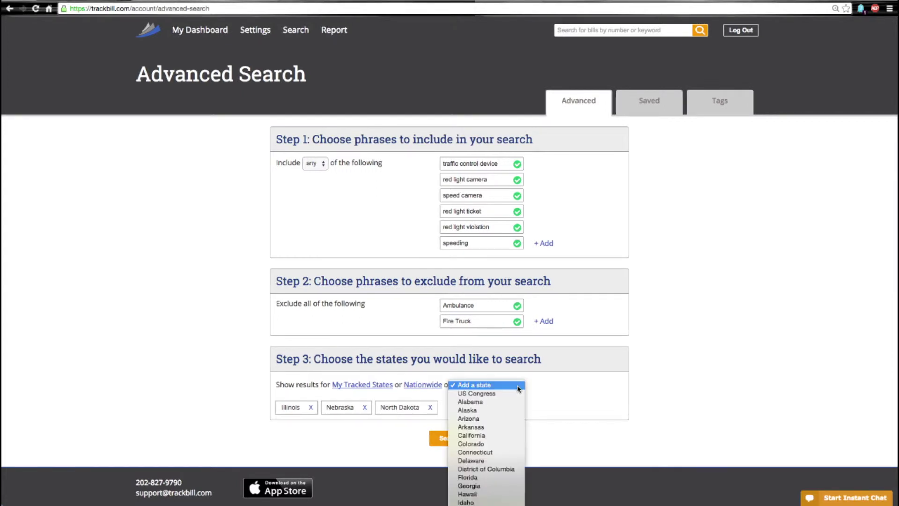
left_click(511, 436)
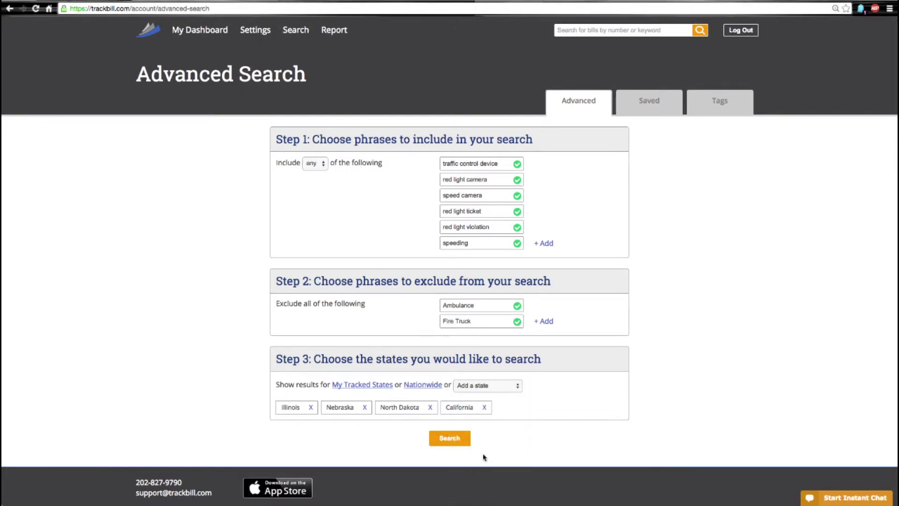
left_click(419, 385)
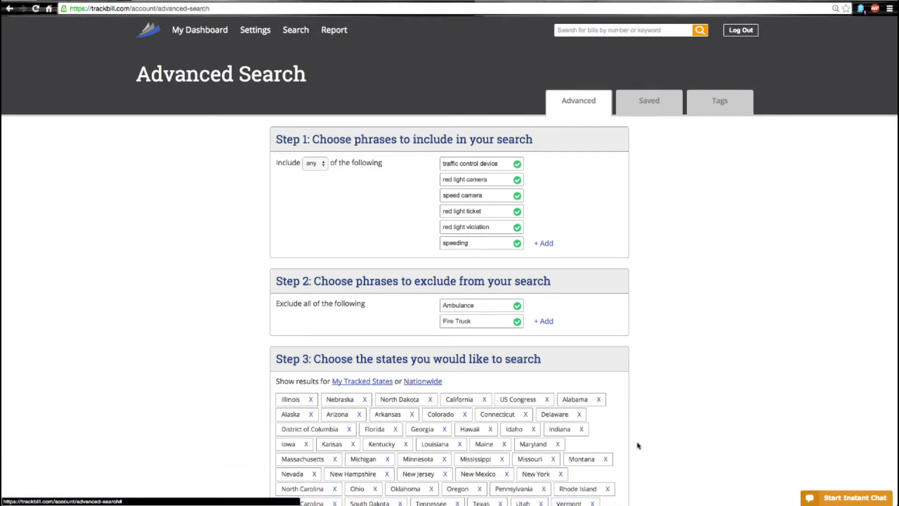
scroll(654, 445, "down", 1)
scroll(653, 445, "down", 2)
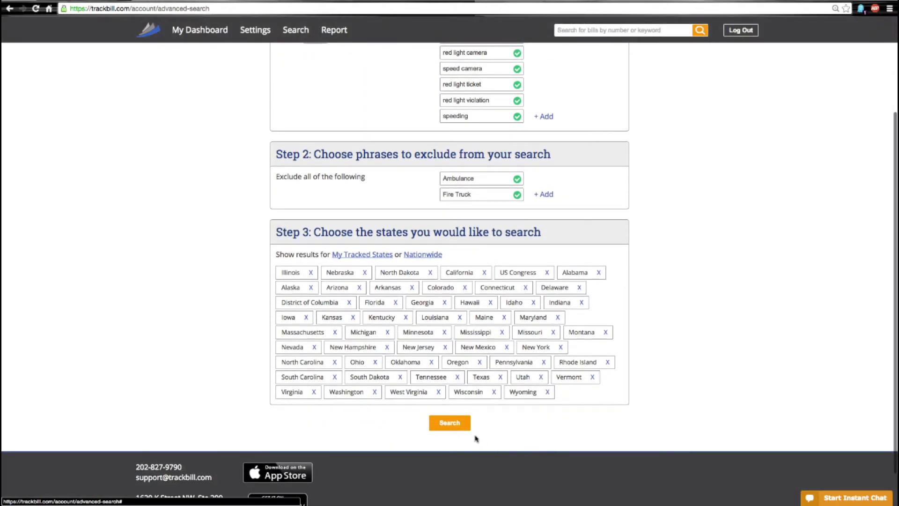
left_click(453, 424)
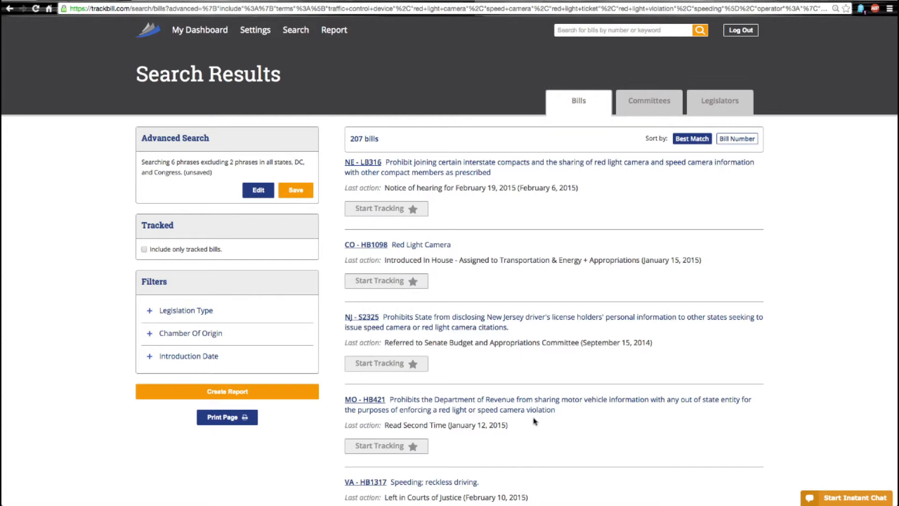
scroll(533, 420, "down", 1)
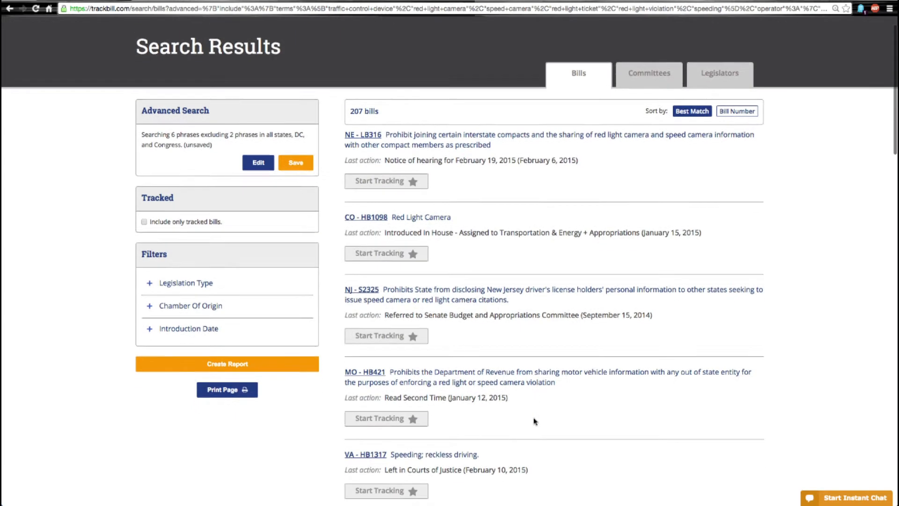
scroll(534, 420, "up", 1)
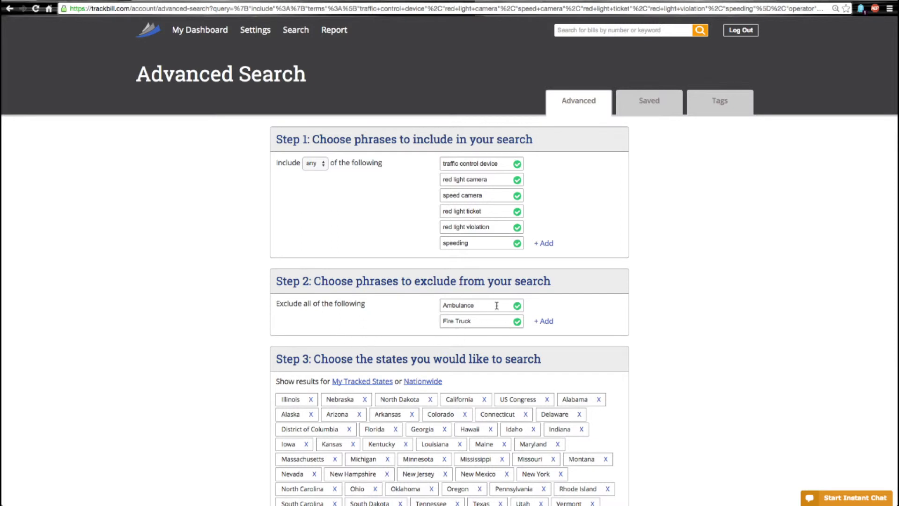
Delete the Ambulance and Fire Truck exclusions and rerun the search without exclusions.
double_click(482, 304)
key("BackSpace")
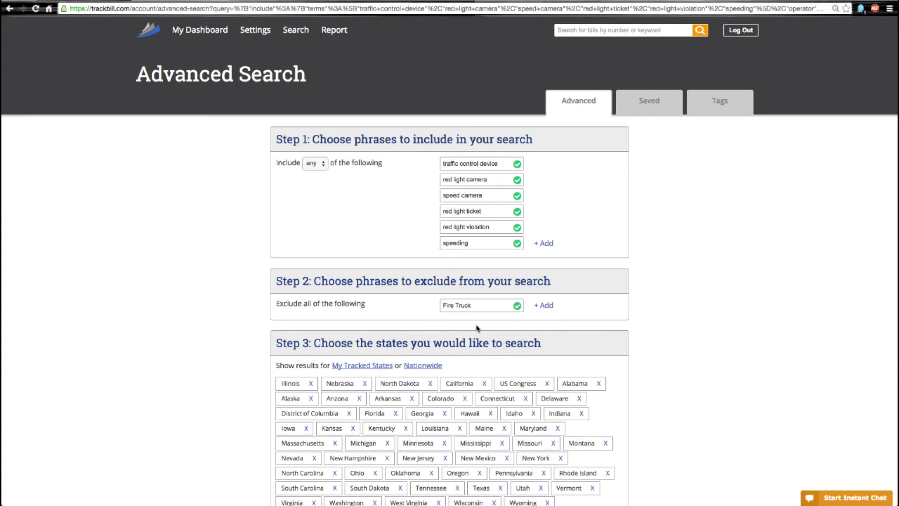
left_click_drag(487, 306, 424, 304)
key("BackSpace")
scroll(600, 405, "down", 5)
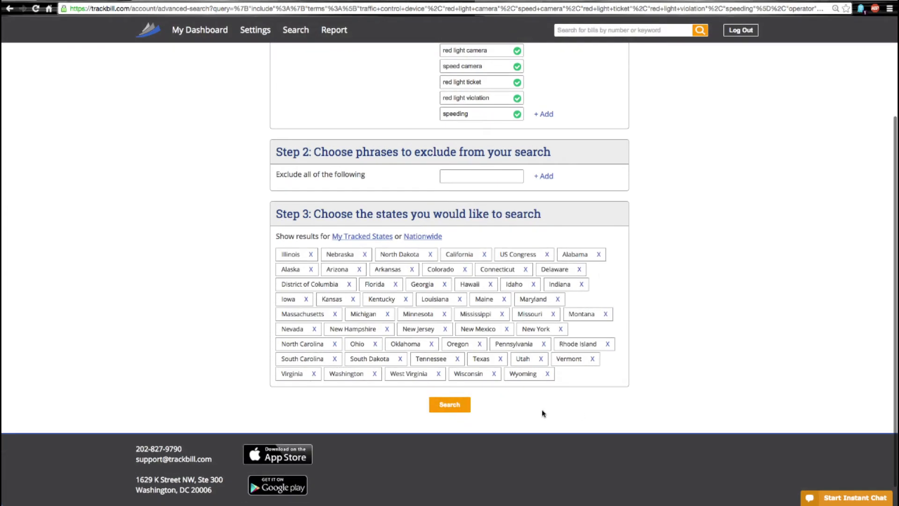
left_click(450, 404)
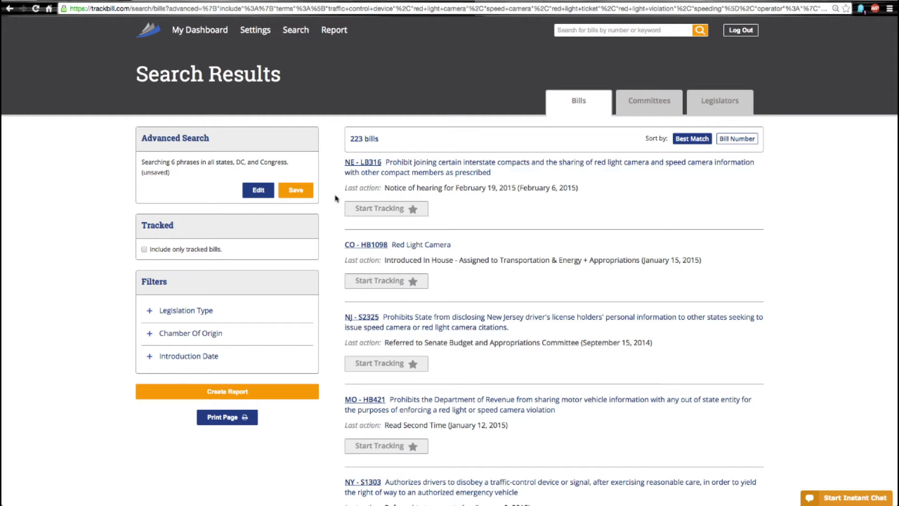
Save the 223-bill search under the name RED LIGHT CAMERA ALL.
left_click(295, 190)
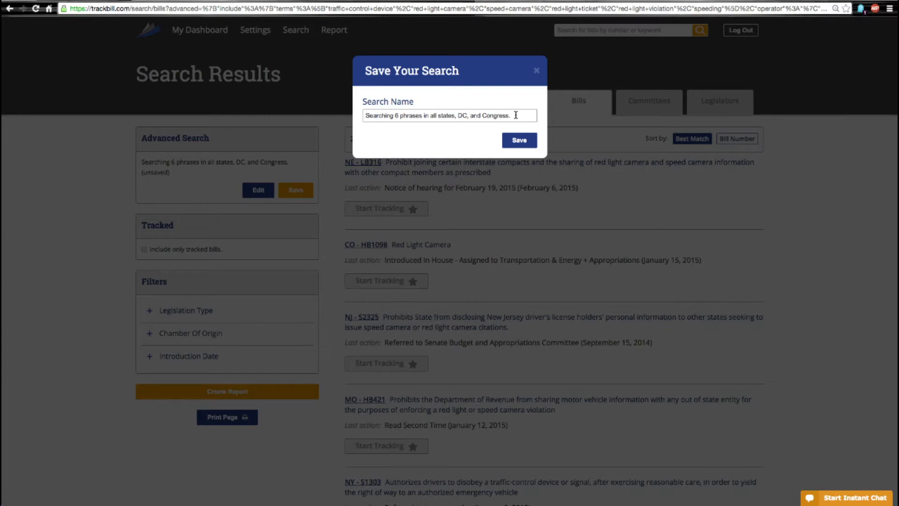
key("ctrl+a")
type("R")
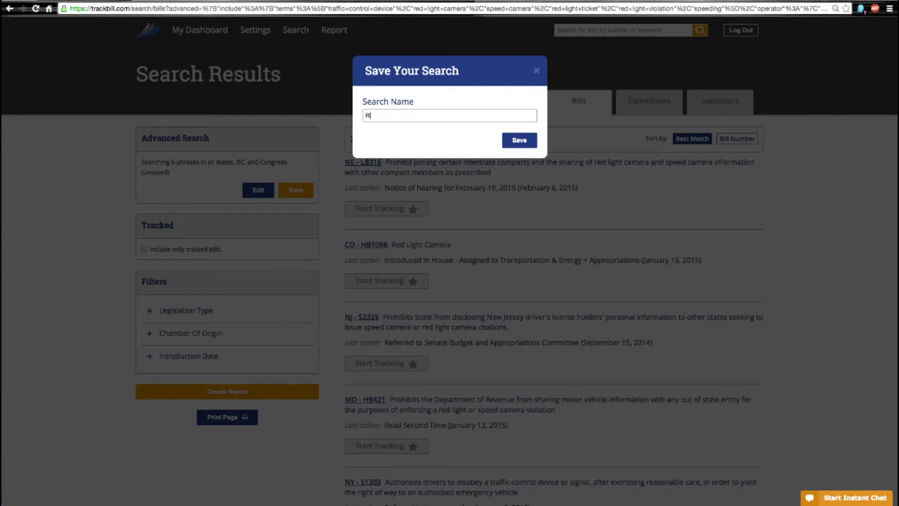
type("ED LIGHT C")
type("AMERA ALL")
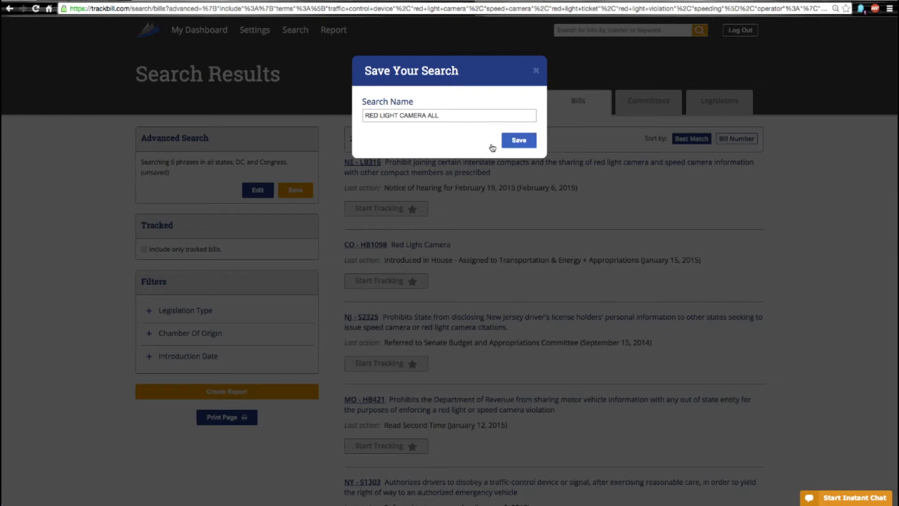
left_click(519, 140)
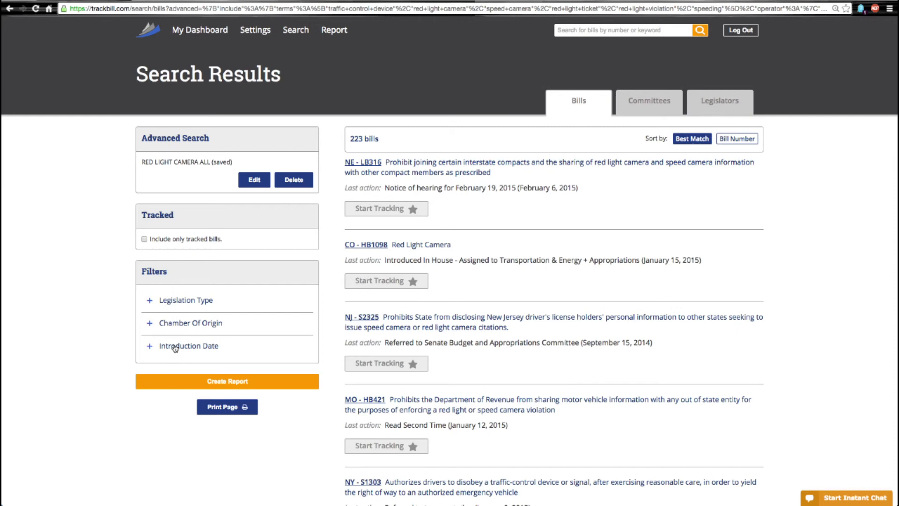
Filter the saved search by Introduction Date set to Past week.
left_click(175, 348)
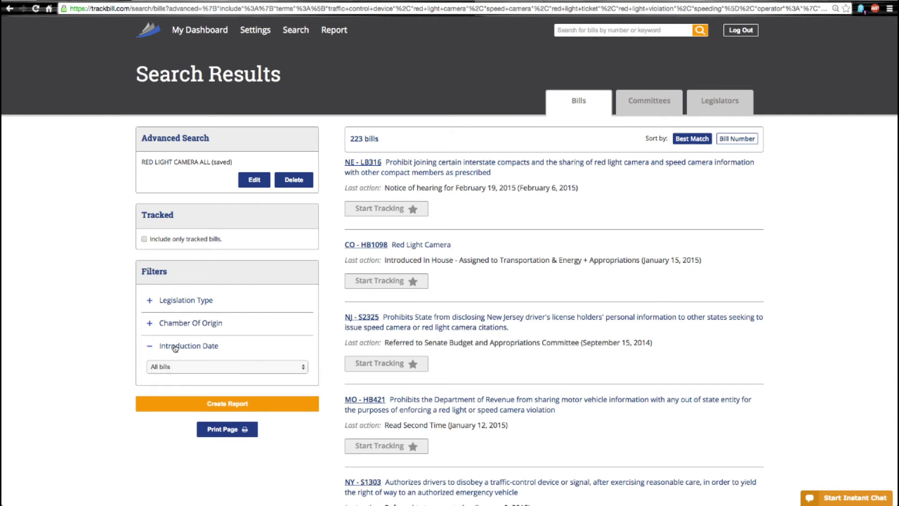
left_click(302, 367)
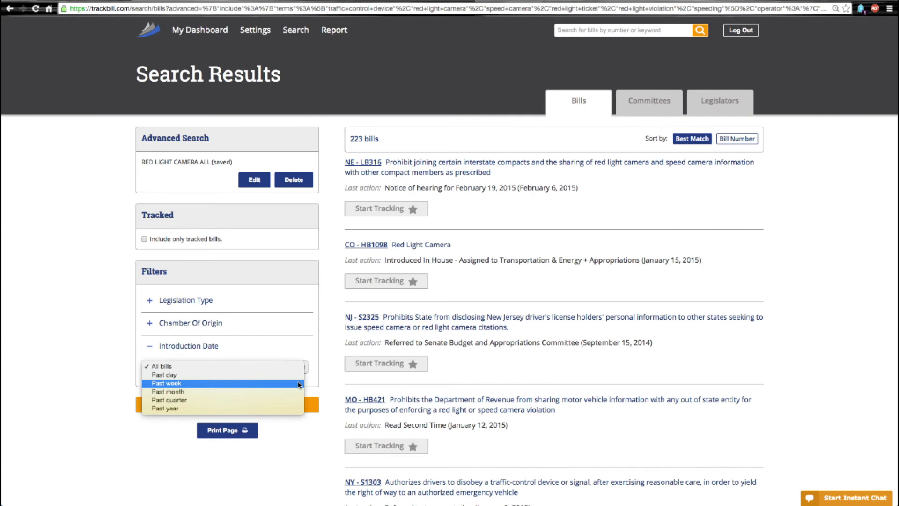
left_click(299, 384)
Send live support the chat message 'Tell me more about advanced search?'.
left_click(848, 498)
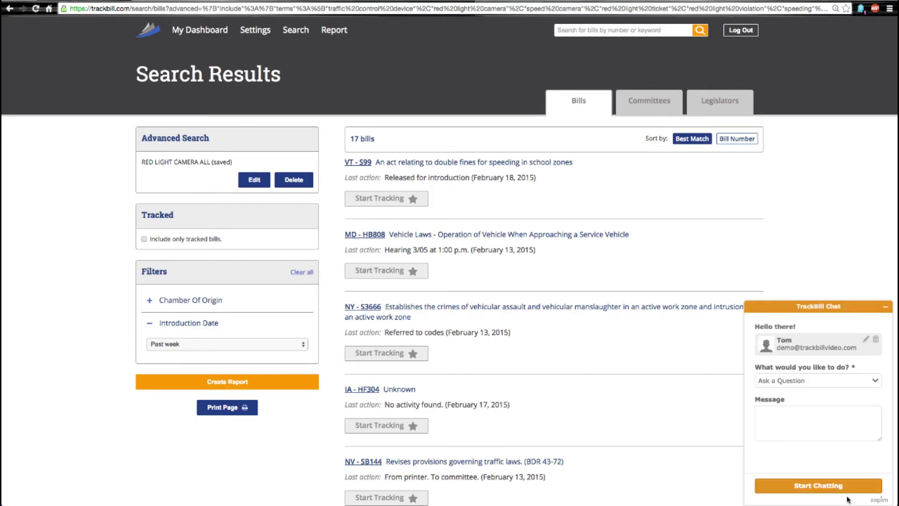
left_click(817, 417)
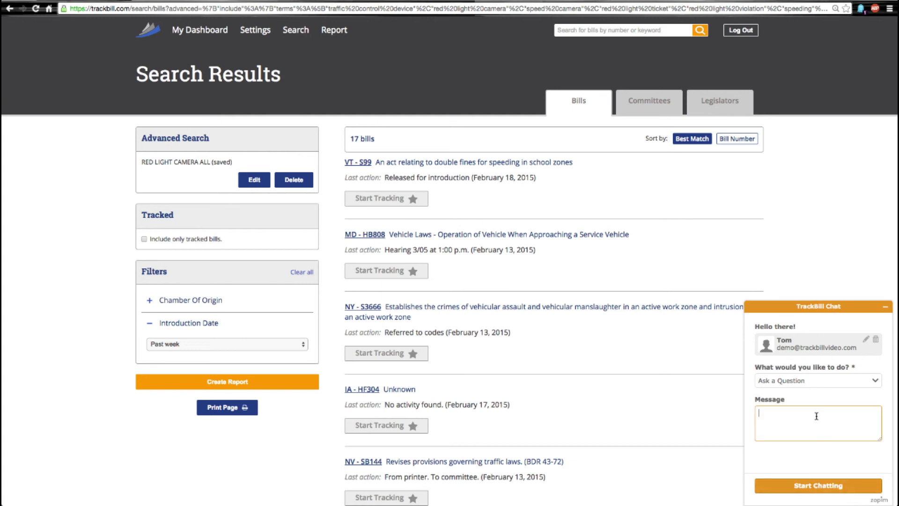
type("TEll me m")
type("ore about adva")
type("nced search")
type("?")
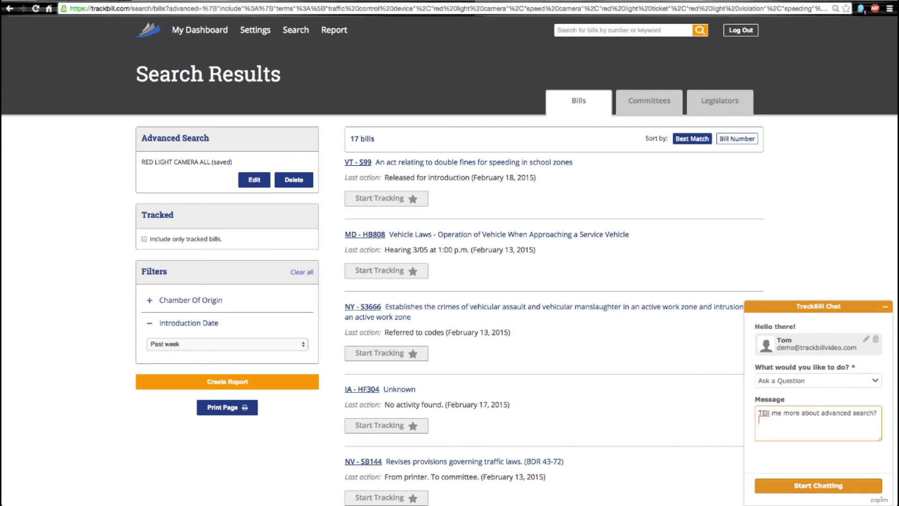
left_click(832, 485)
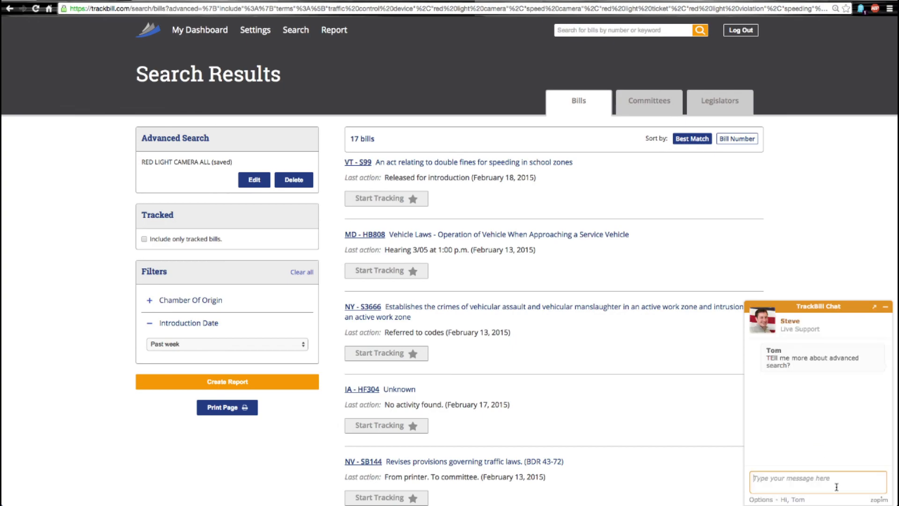